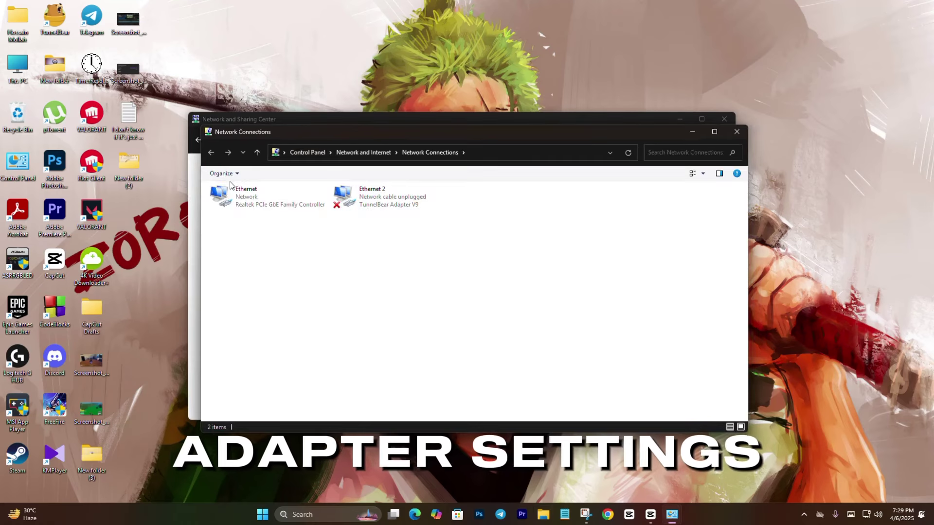
# Step: Disable Internet Protocol Version 6 (TCP/IPv6) in the Ethernet connection's properties and save the change
pyautogui.click(287, 201)
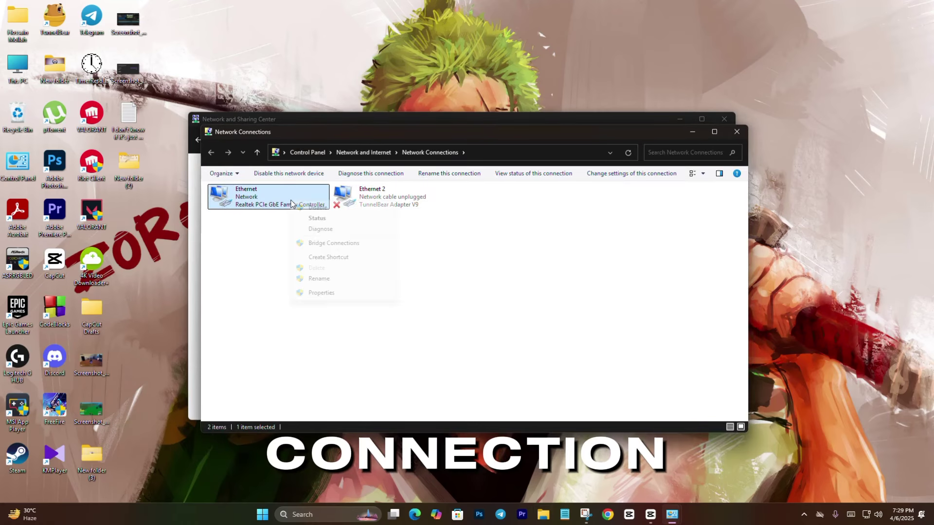
pyautogui.click(319, 293)
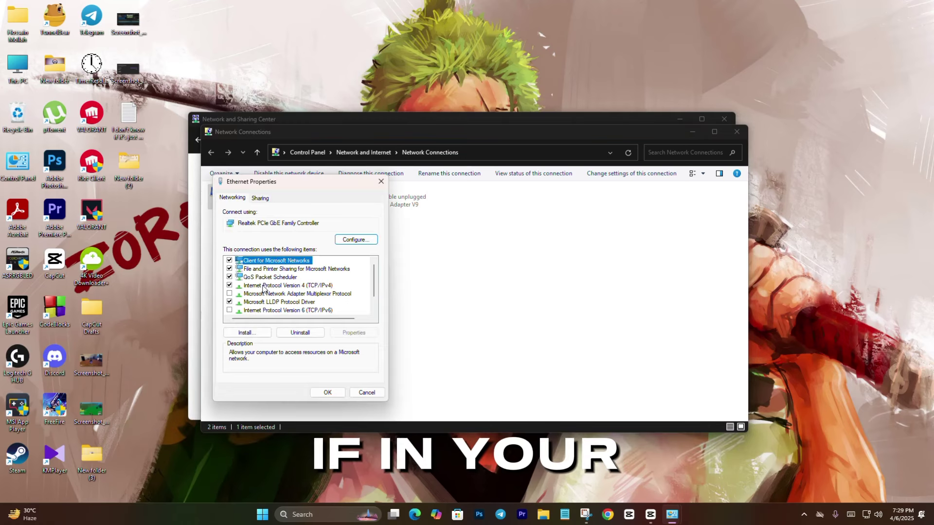
pyautogui.scroll(-1, 264, 286)
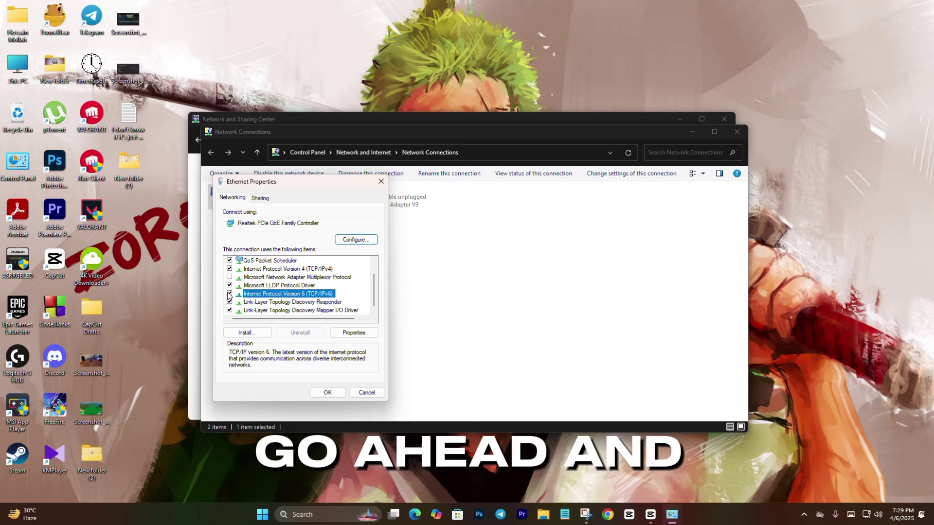
pyautogui.click(285, 270)
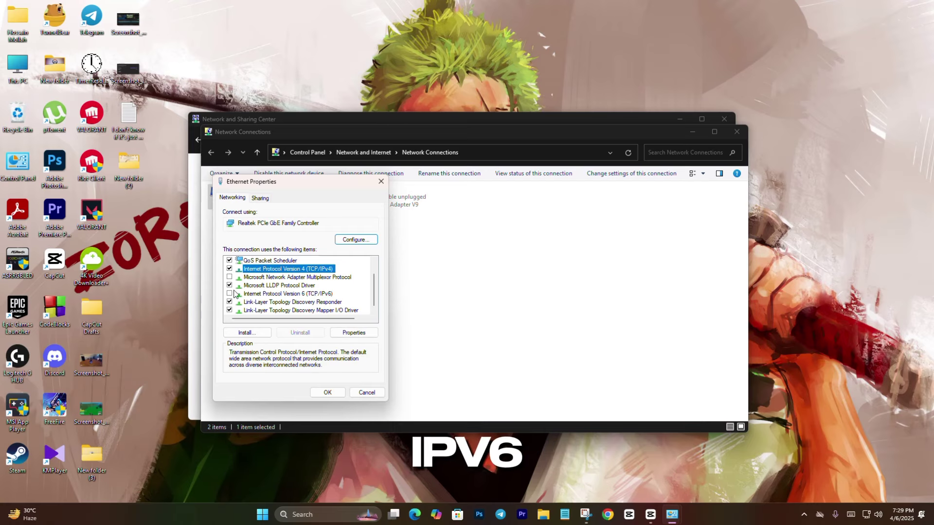
pyautogui.click(328, 391)
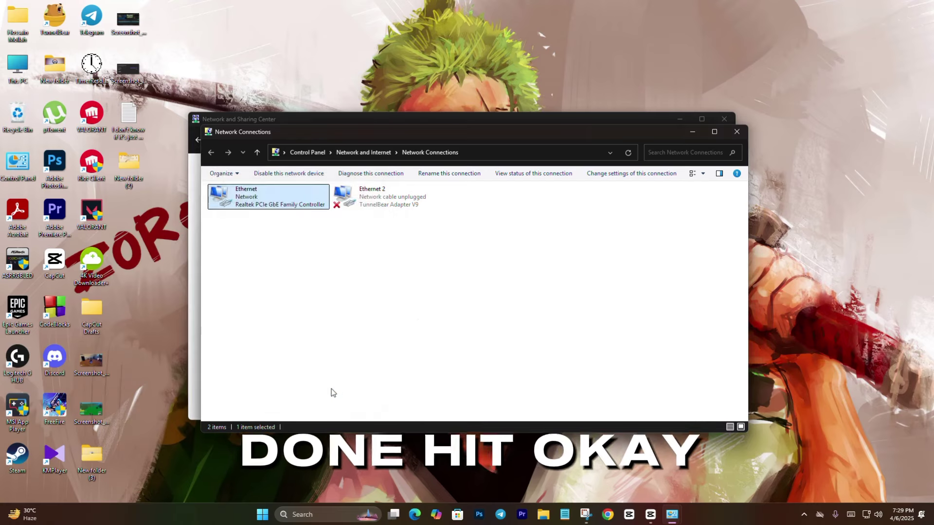
# Step: Open the Ethernet connection's IPv4 properties and set the DNS servers to 8.8.8.8 preferred and 8.8.4.4 alternate
pyautogui.rightClick(284, 205)
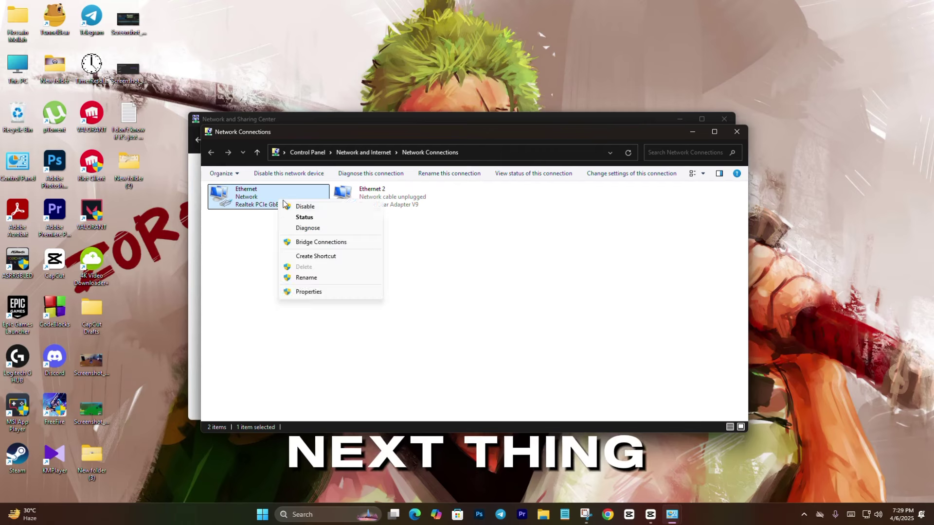
pyautogui.click(308, 292)
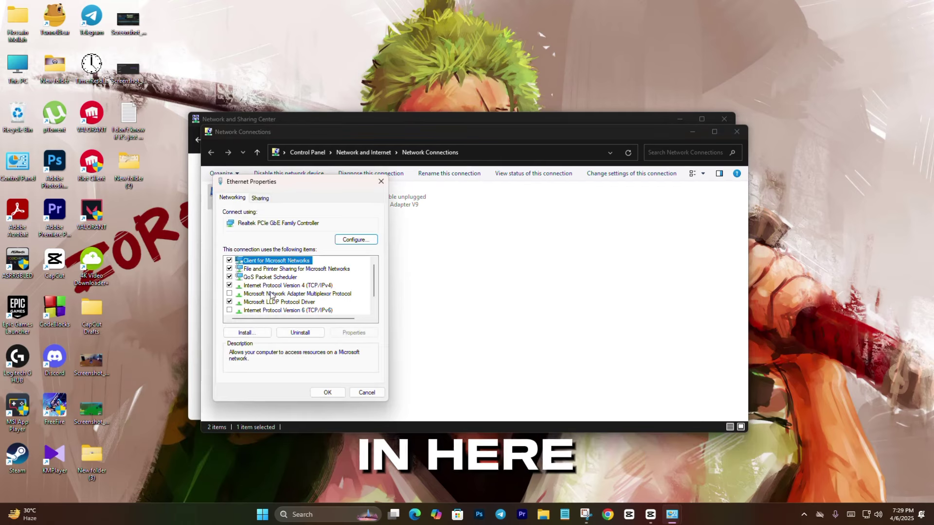
pyautogui.doubleClick(277, 285)
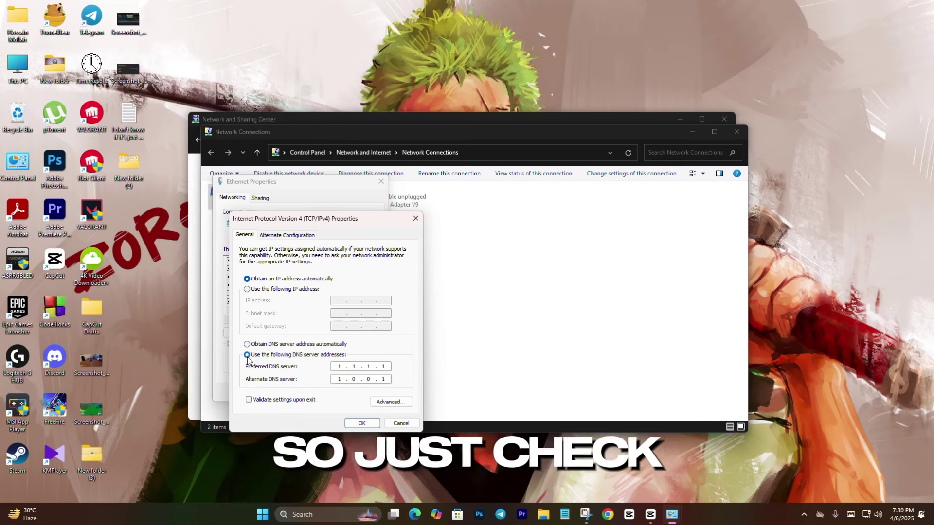
pyautogui.click(338, 366)
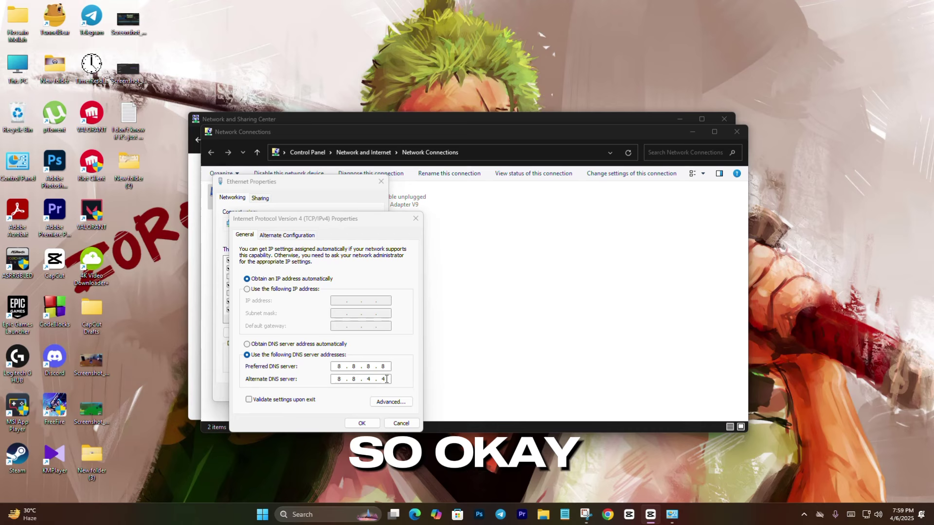
pyautogui.write('.4')
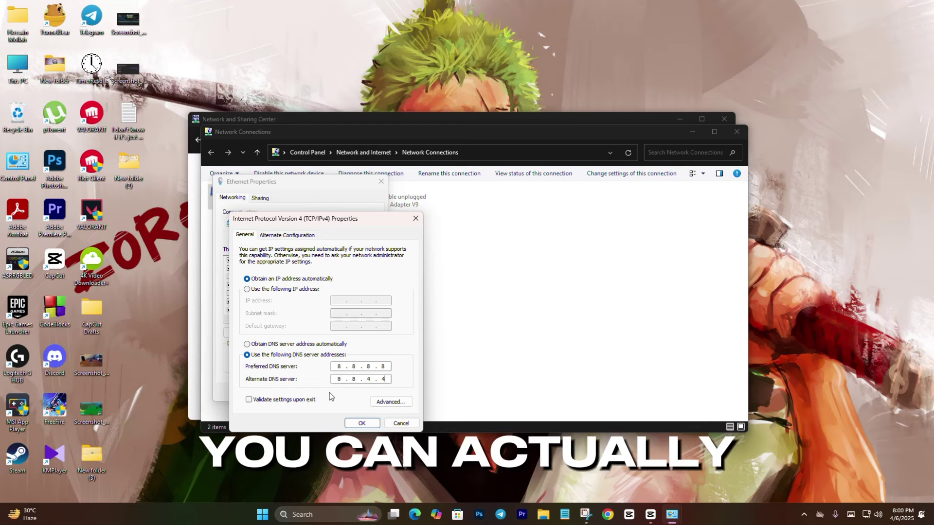
# Step: Ping 8.8.8.8 and 1.1.1.1 in Command Prompt and compare their average round trip times
pyautogui.click(333, 514)
pyautogui.click(325, 226)
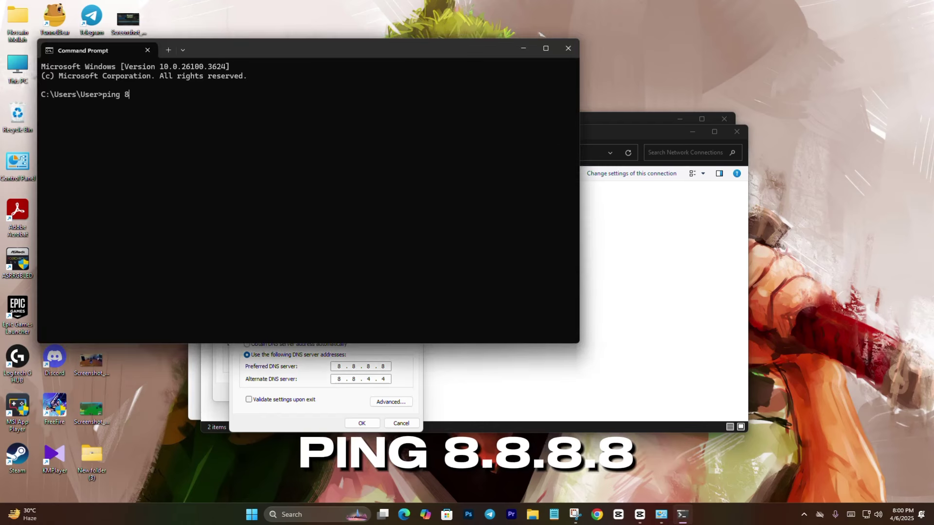
pyautogui.write('ping 8.8.8.8')
pyautogui.press('Return')
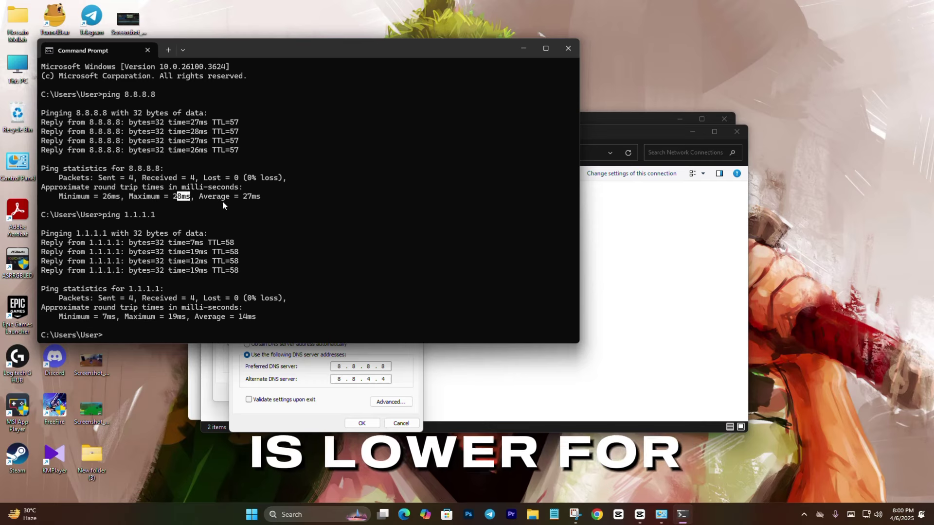
pyautogui.moveTo(249, 197); pyautogui.dragTo(274, 196)
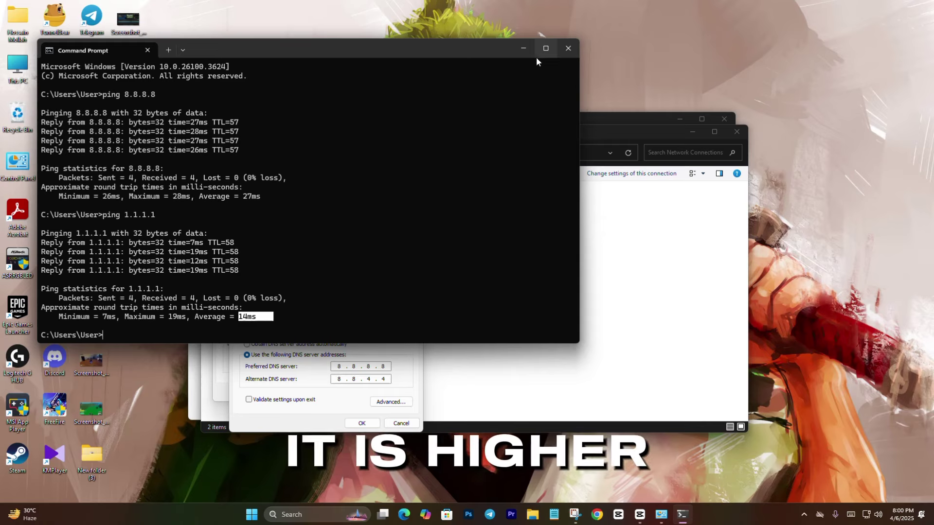
pyautogui.moveTo(243, 196); pyautogui.dragTo(269, 196)
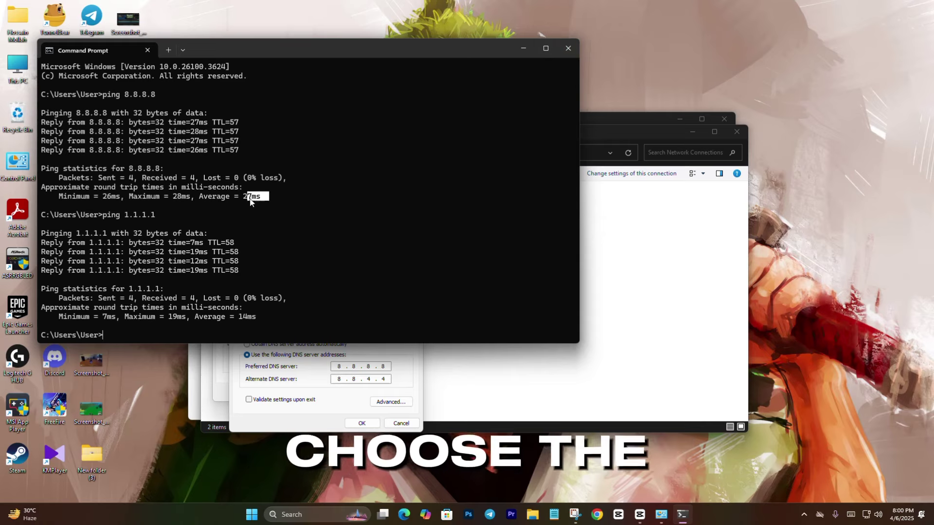
pyautogui.click(567, 51)
# Step: Set the IPv4 DNS servers to 1.1.1.1 preferred and 1.0.0.1 alternate, saving the Ethernet properties and closing the network windows
pyautogui.doubleClick(339, 366)
pyautogui.write('1.1.1.')
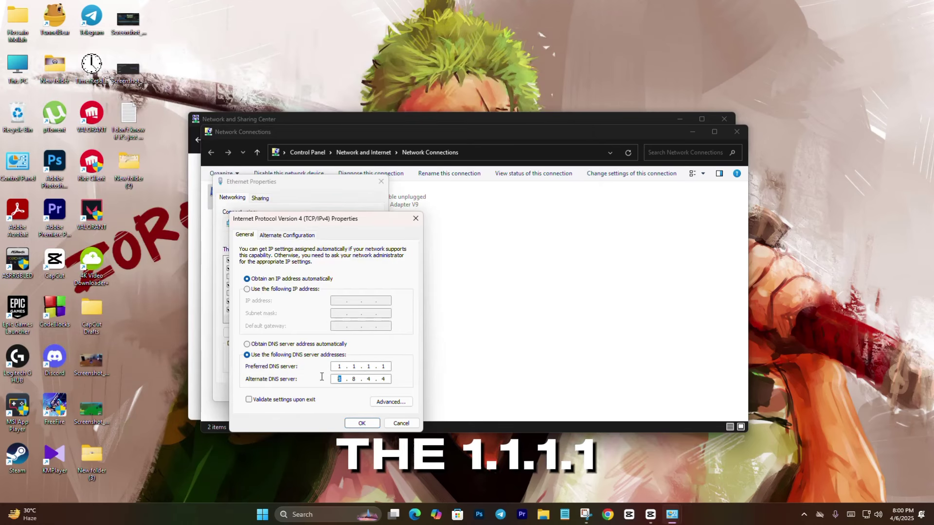
pyautogui.write('1')
pyautogui.doubleClick(352, 379)
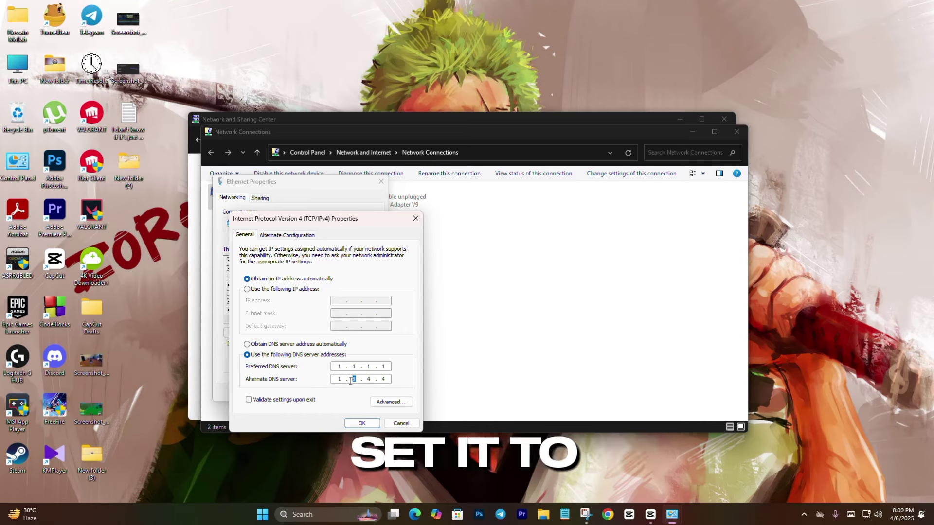
pyautogui.write('0')
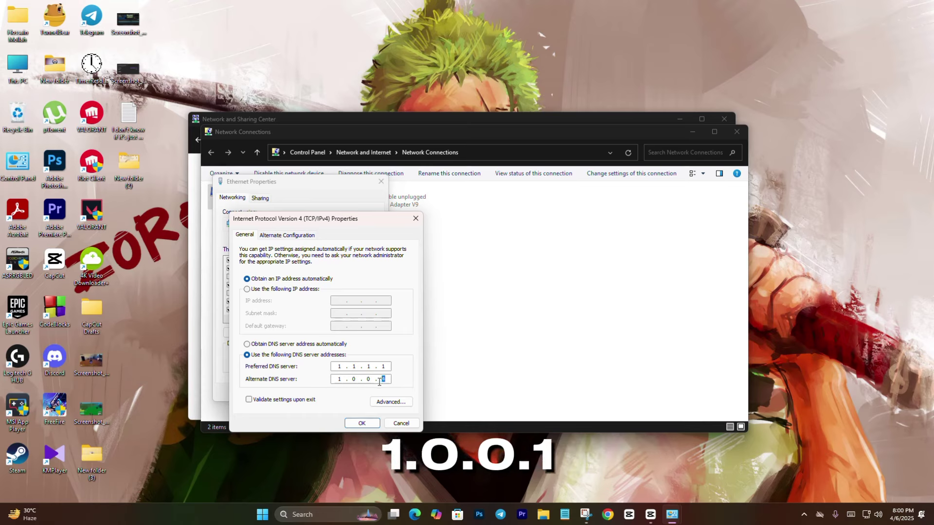
pyautogui.click(369, 423)
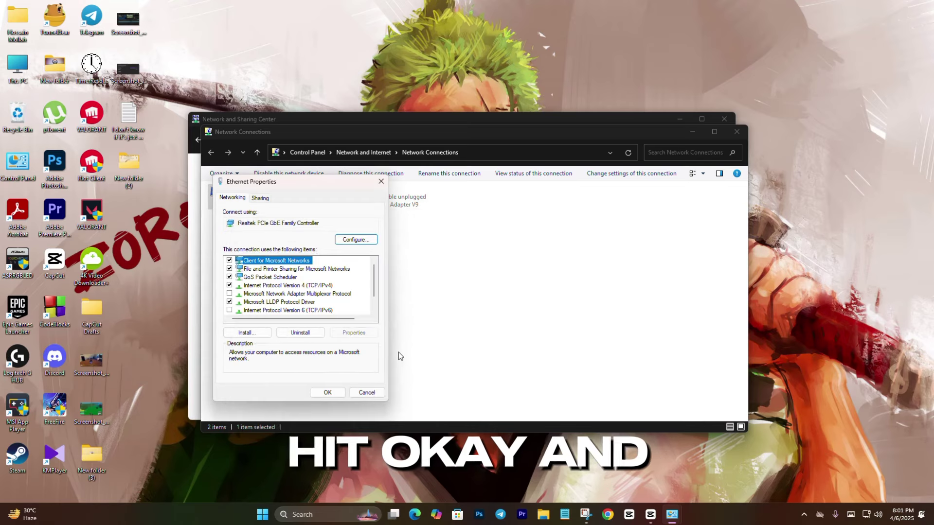
pyautogui.click(327, 393)
pyautogui.click(737, 132)
pyautogui.click(724, 119)
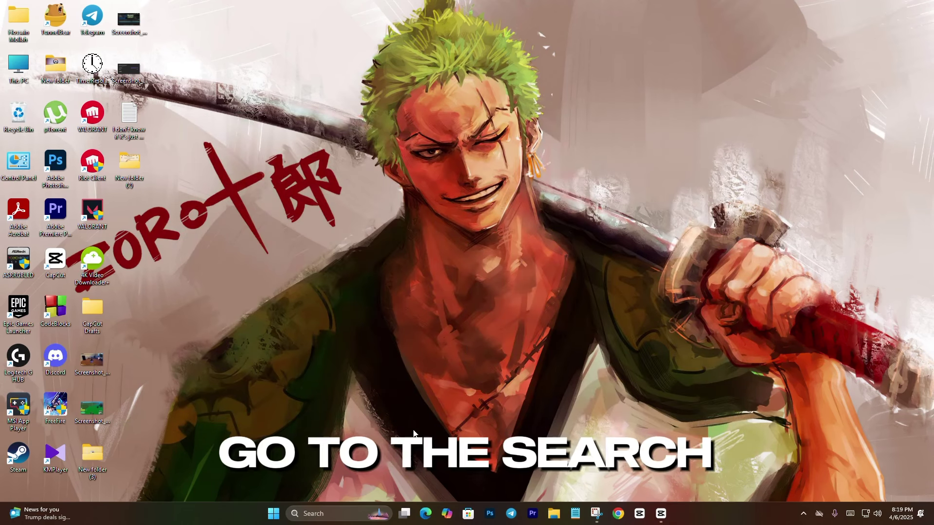
# Step: Flush the DNS resolver cache from Command Prompt with ipconfig /flushdns and close the console
pyautogui.click(351, 515)
pyautogui.write('cmd')
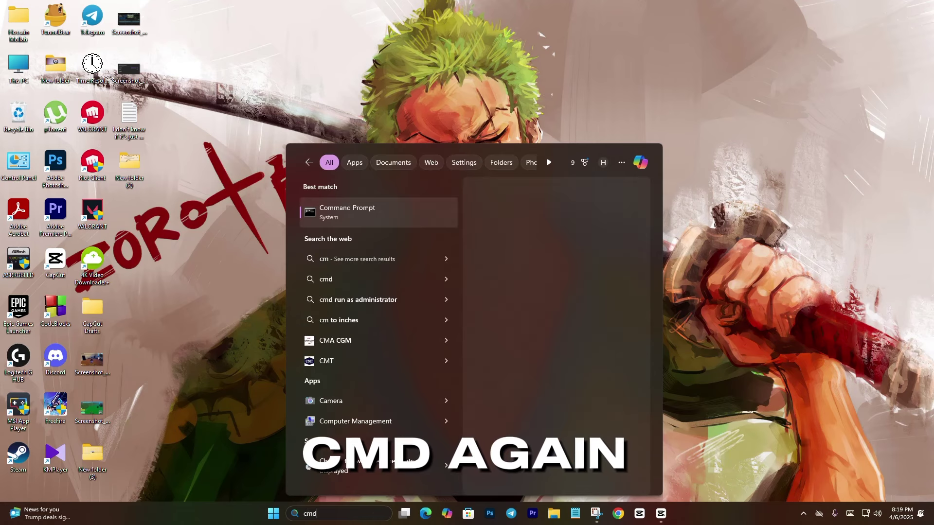
pyautogui.click(358, 214)
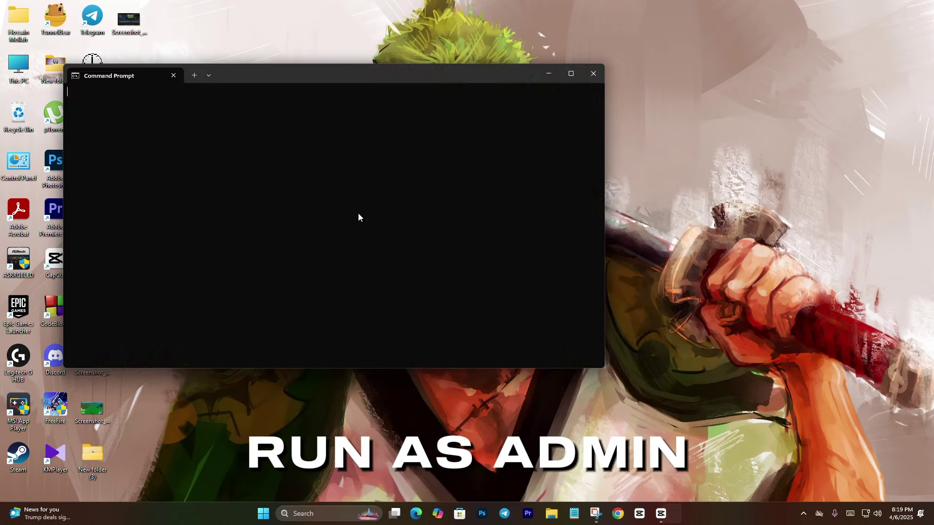
pyautogui.write('ipconfig')
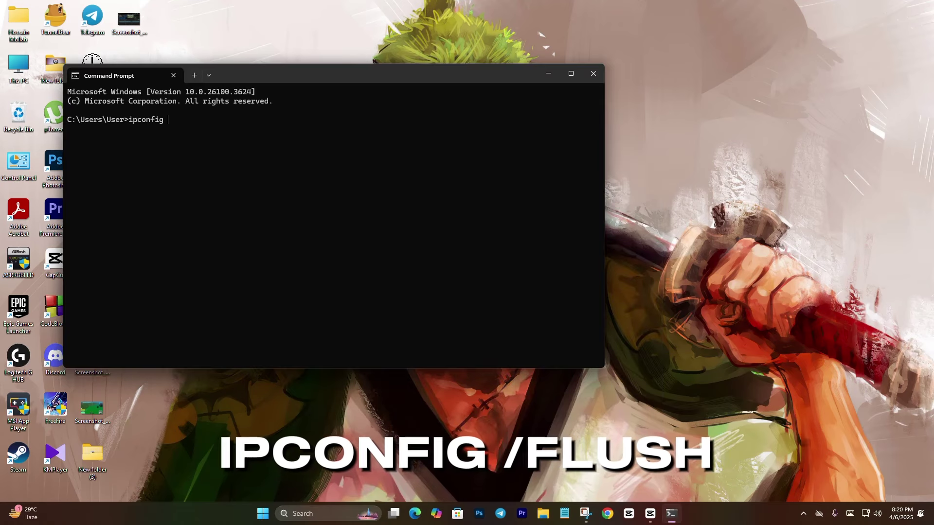
pyautogui.write(' /flushdns')
pyautogui.press('Return')
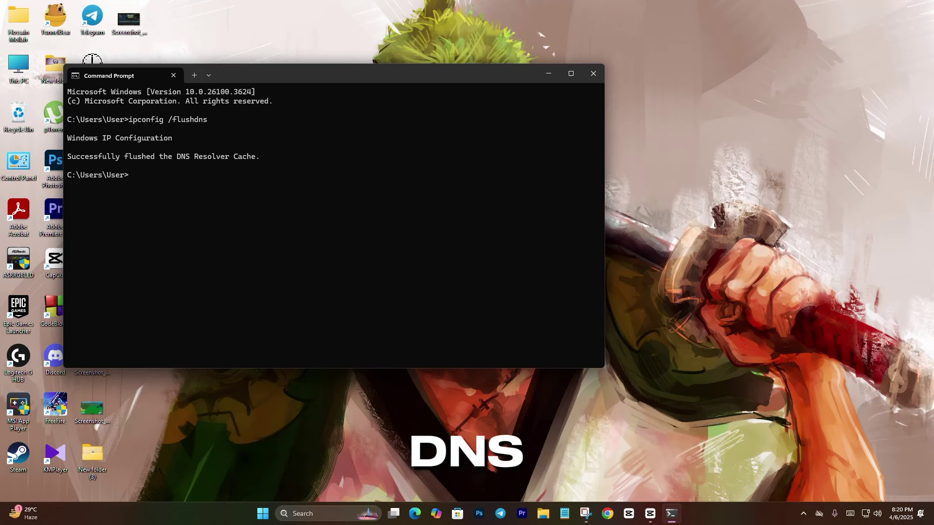
pyautogui.moveTo(292, 156); pyautogui.dragTo(67, 158)
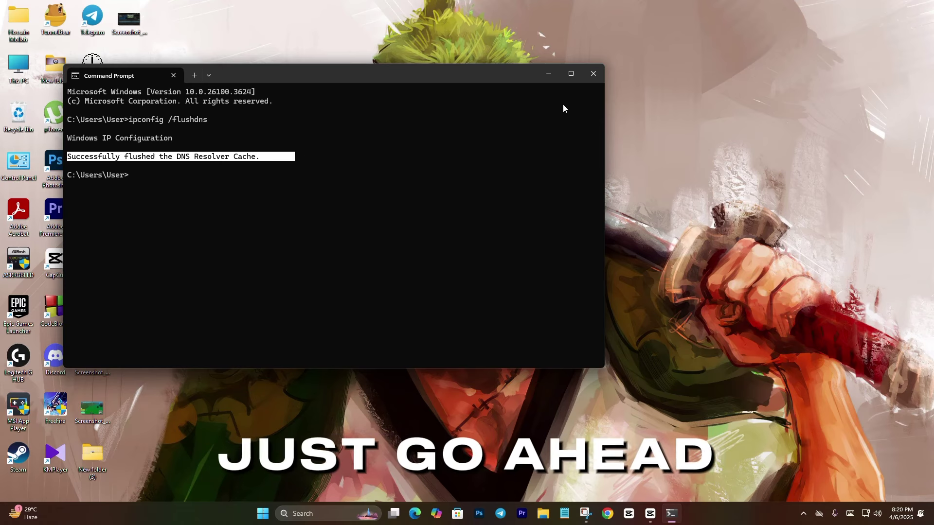
pyautogui.click(593, 74)
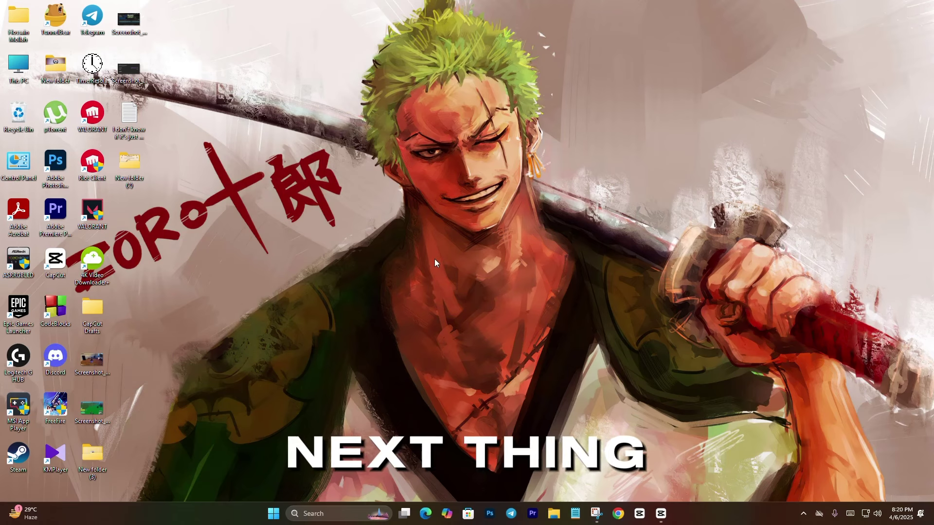
# Step: Open the list of apps allowed through Windows Firewall, locate the Riot Client entries, and unlock the list for changes
pyautogui.click(321, 513)
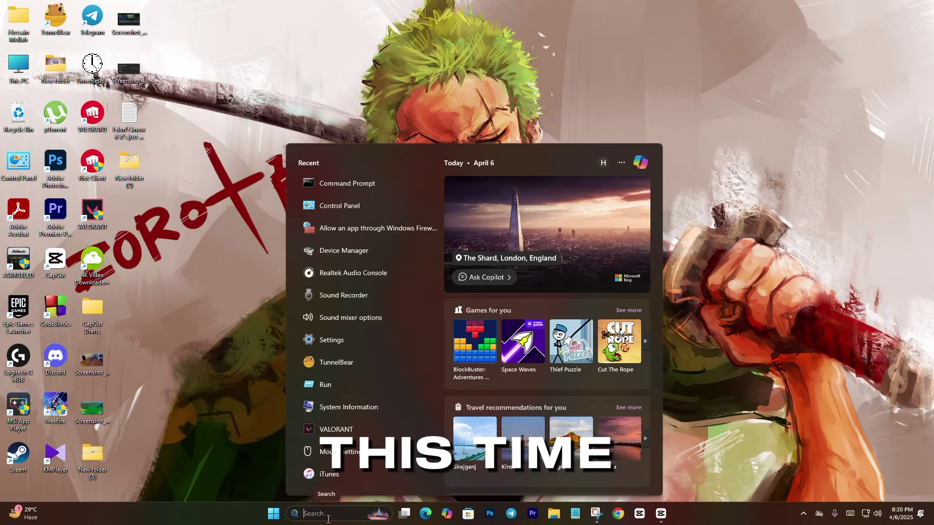
pyautogui.write('fire')
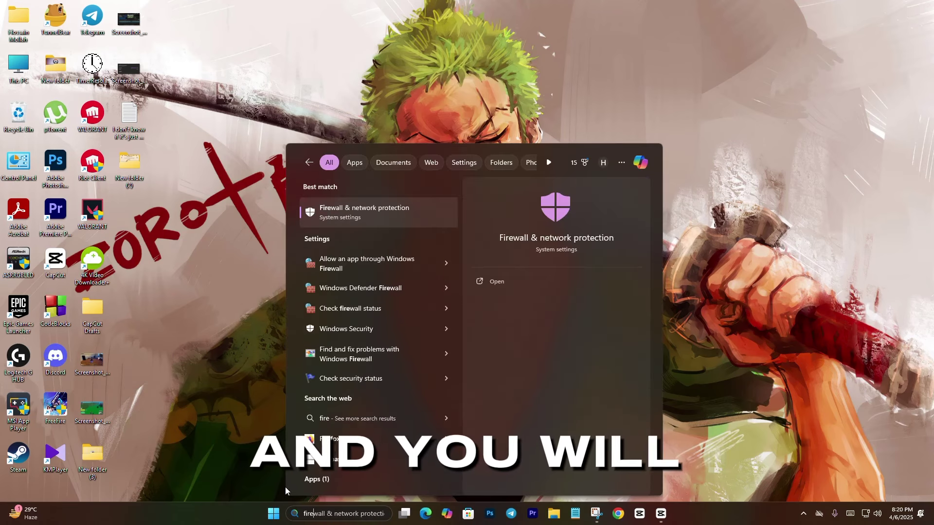
pyautogui.click(376, 263)
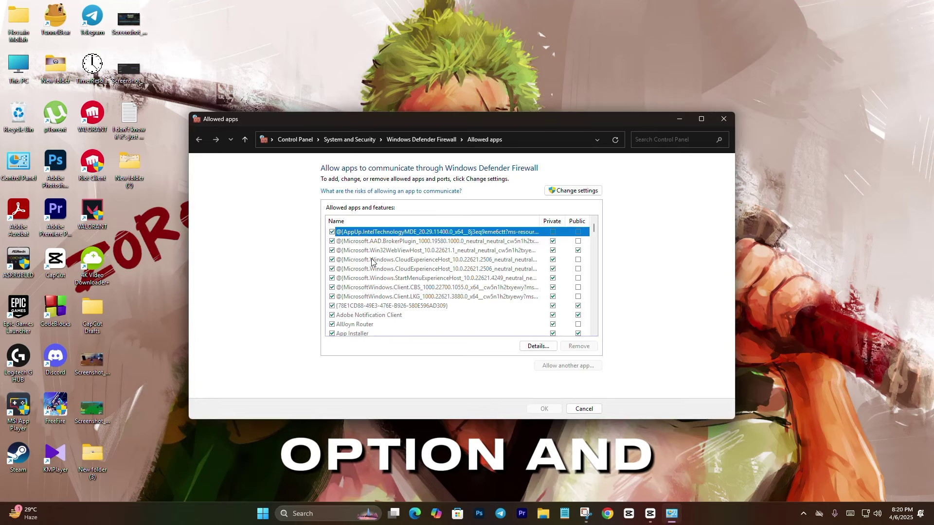
pyautogui.scroll(-20, 397, 311)
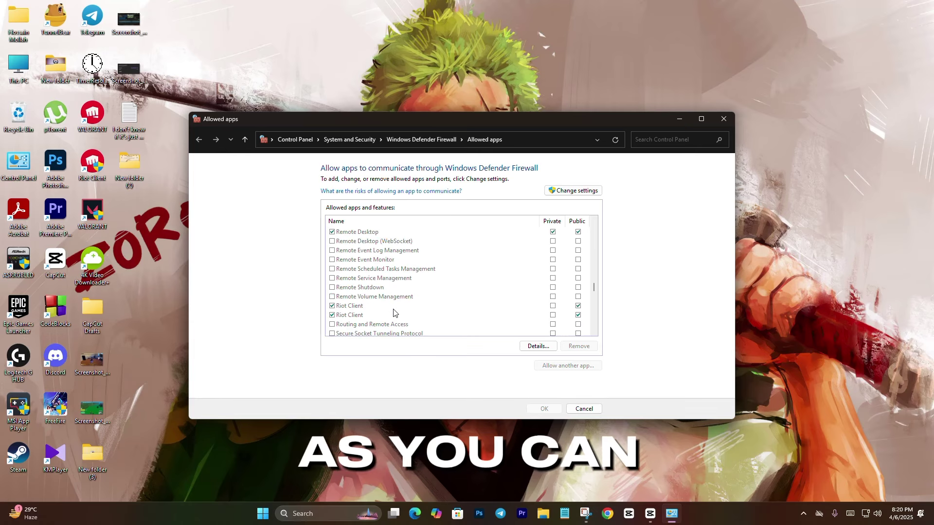
pyautogui.click(352, 306)
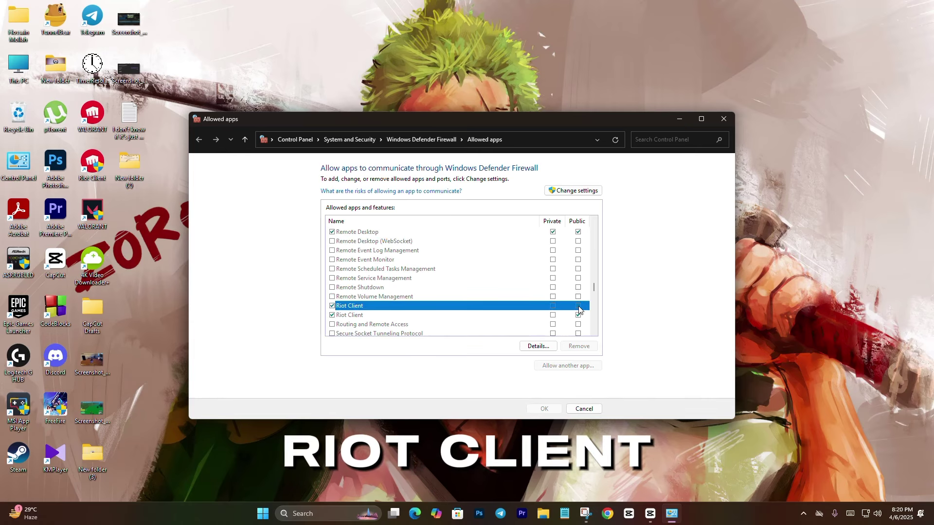
pyautogui.click(583, 192)
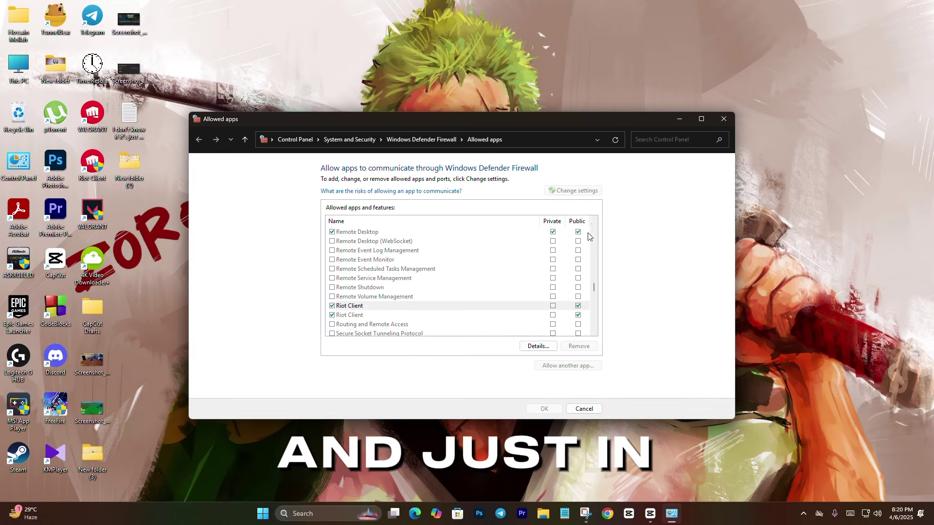
pyautogui.click(406, 316)
pyautogui.press('Up')
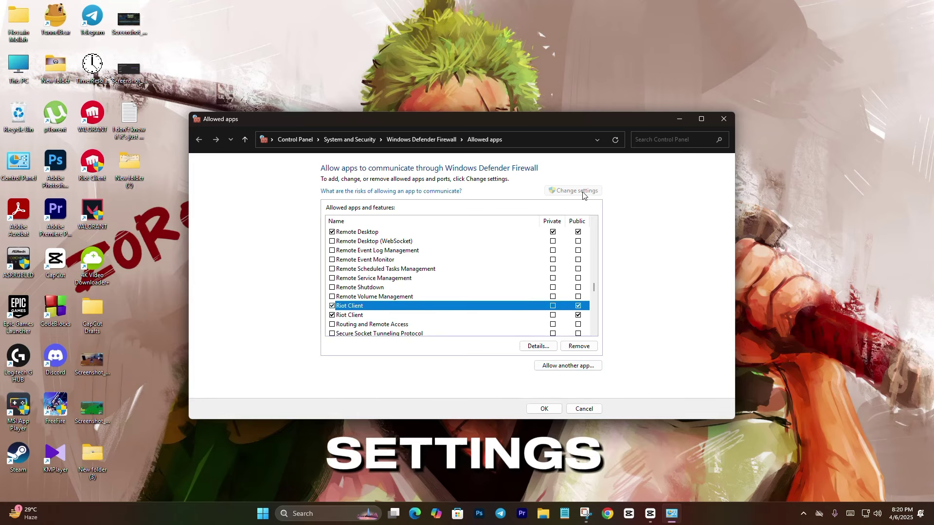
# Step: Try to add RiotClientServices.exe from the Riot Client folder as another allowed app, cancel the addition, and confirm the allowed apps list
pyautogui.click(565, 366)
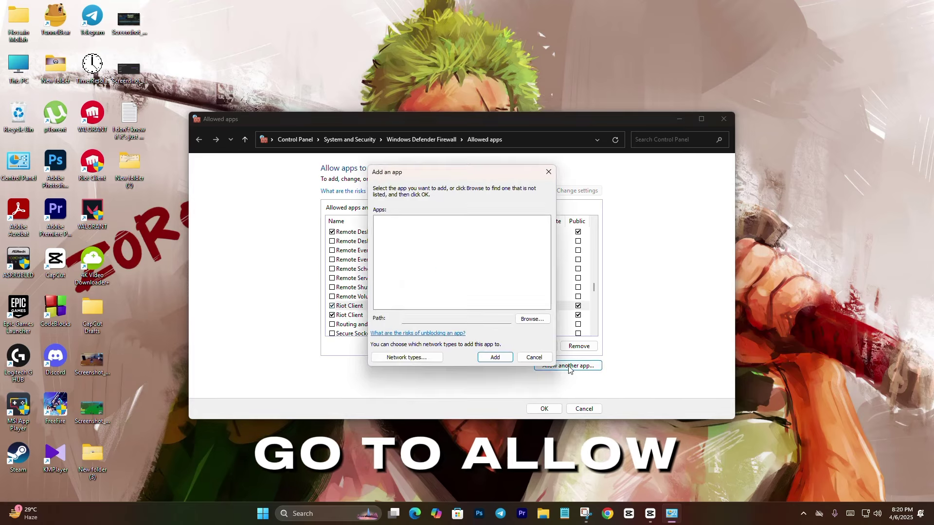
pyautogui.click(528, 319)
pyautogui.click(514, 299)
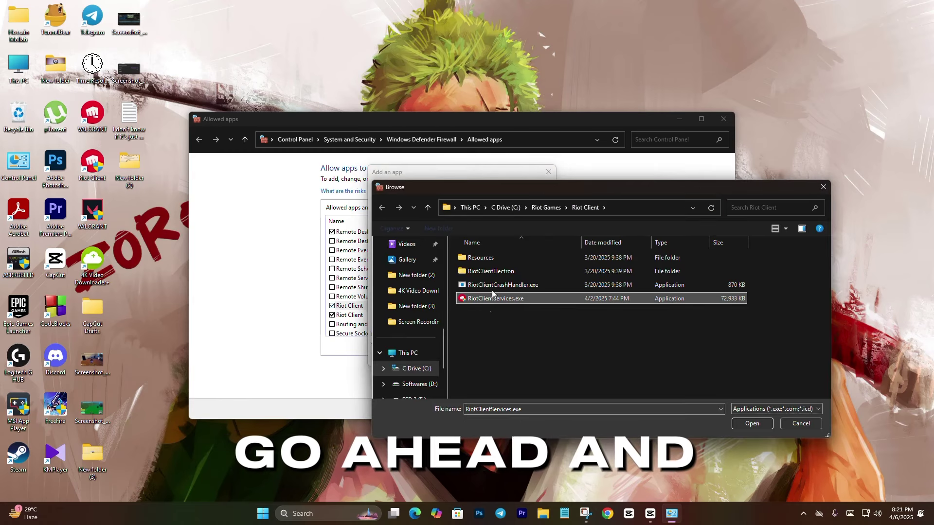
pyautogui.click(802, 424)
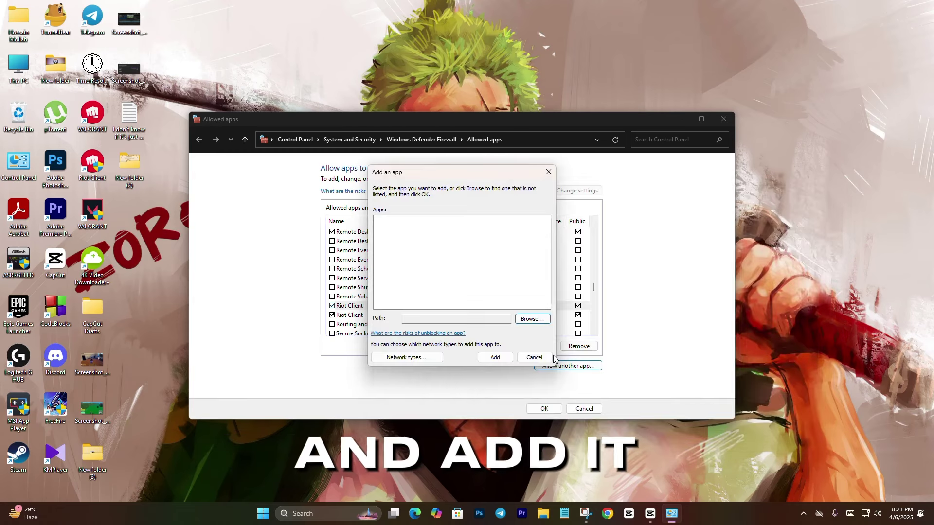
pyautogui.click(530, 357)
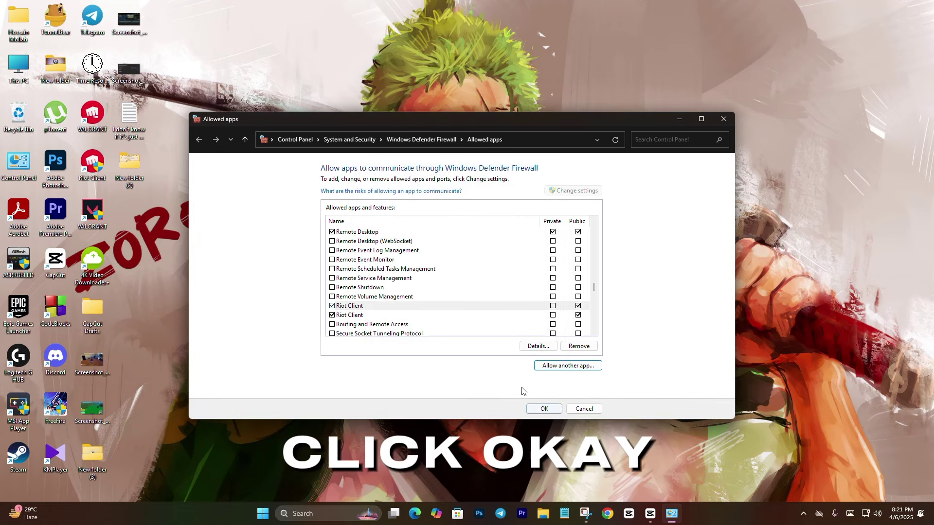
pyautogui.click(538, 410)
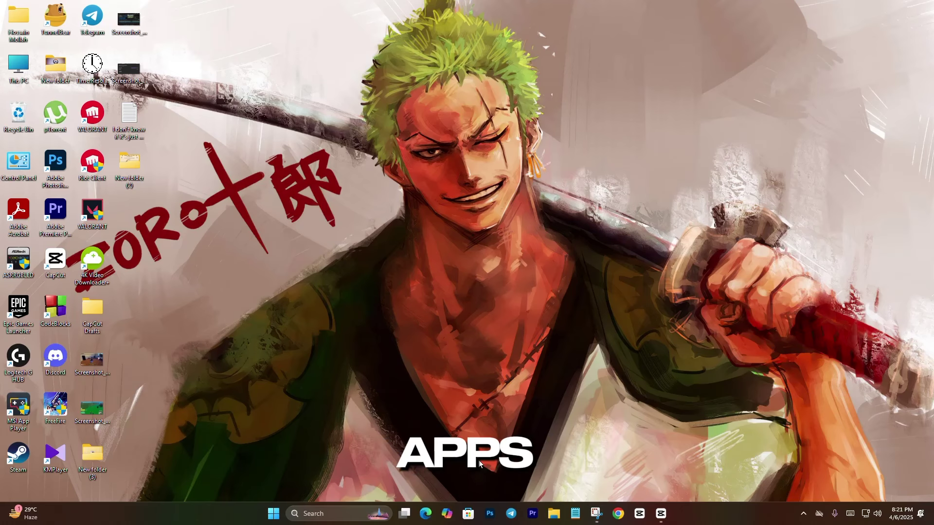
# Step: Open Task Manager, sort the processes by network usage, examine which background apps consume bandwidth, and close it
pyautogui.rightClick(759, 512)
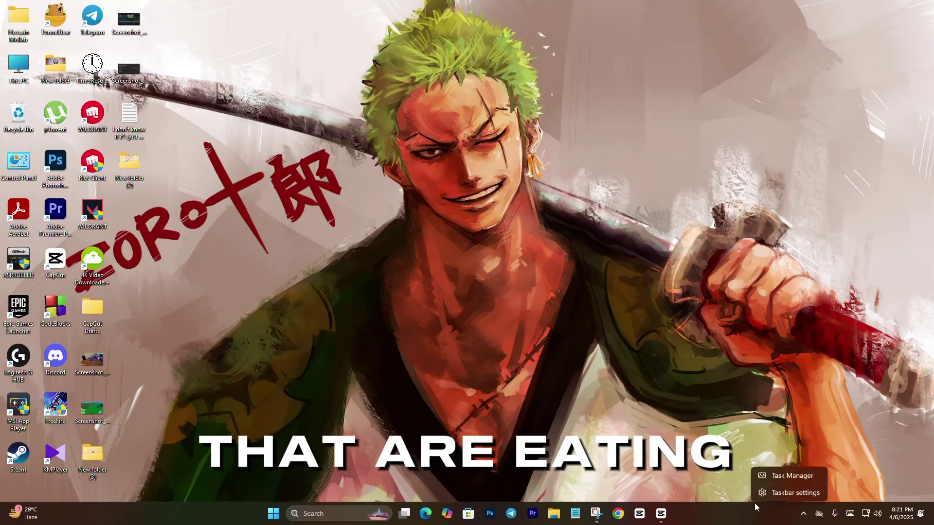
pyautogui.click(769, 480)
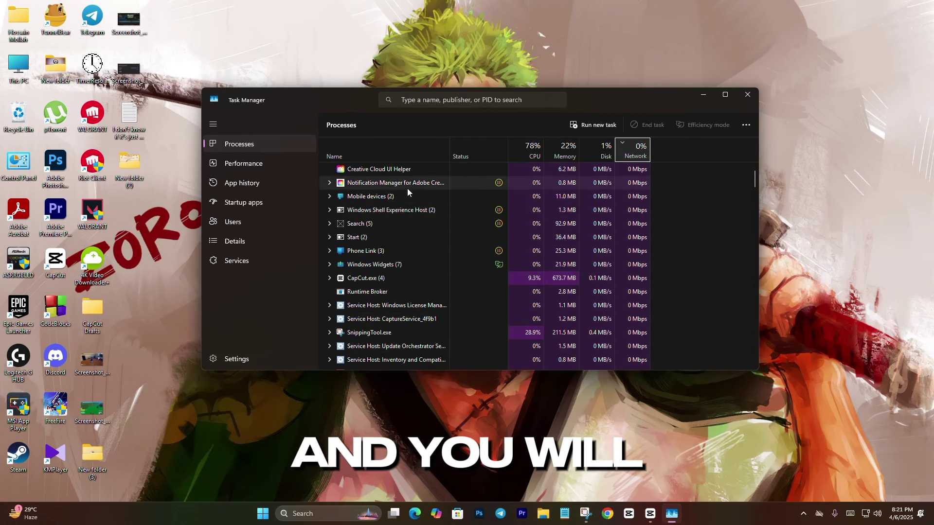
pyautogui.click(403, 183)
pyautogui.click(643, 147)
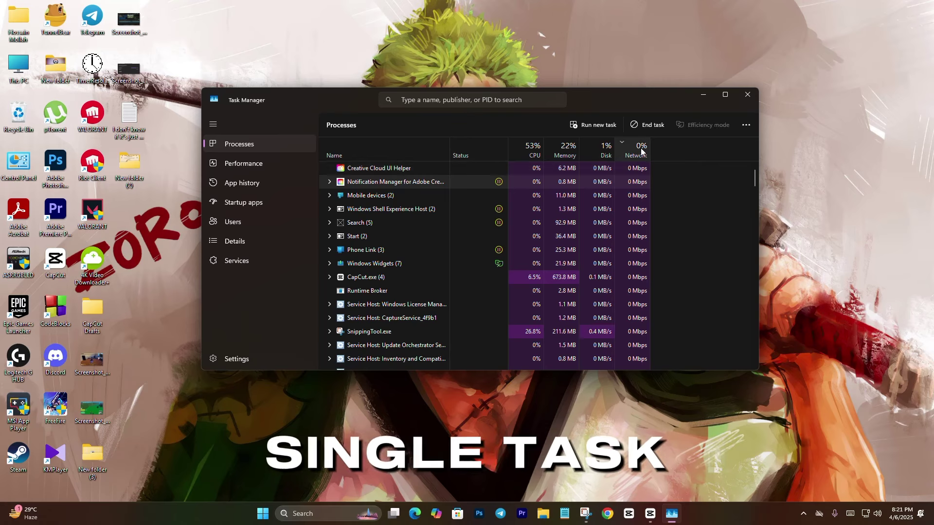
pyautogui.scroll(-4, 625, 292)
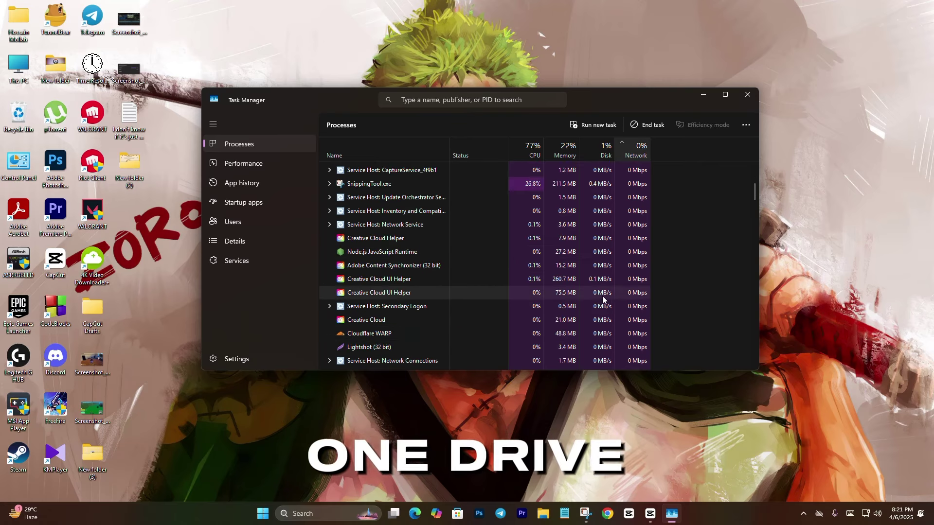
pyautogui.scroll(3, 360, 254)
pyautogui.scroll(2, 361, 255)
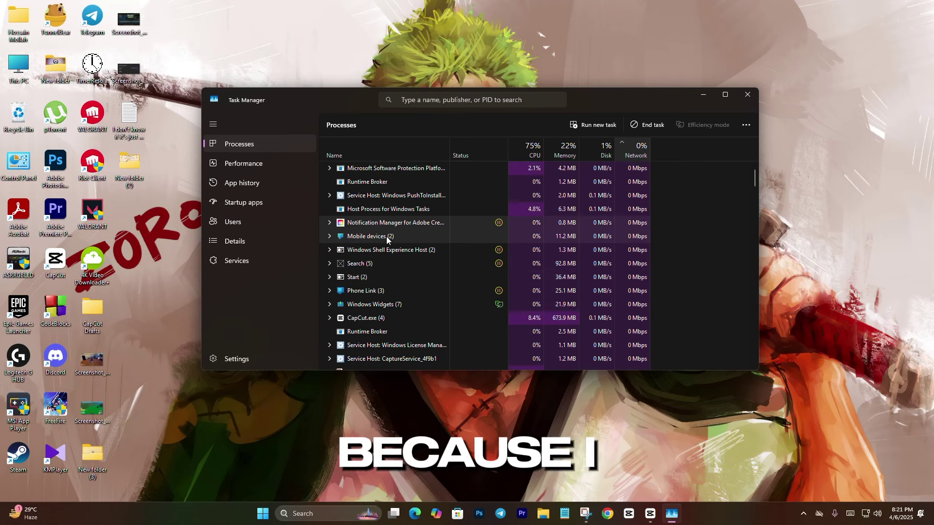
pyautogui.scroll(-5, 376, 216)
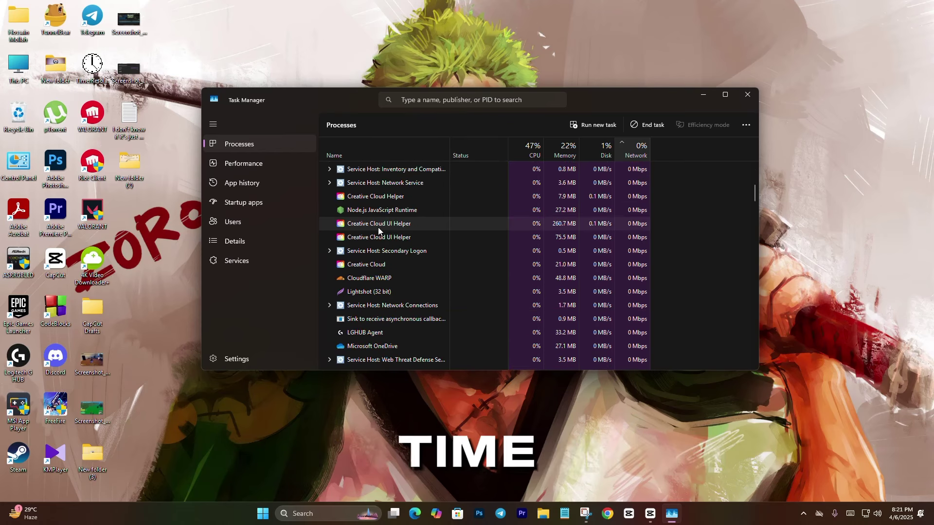
pyautogui.scroll(3, 378, 227)
pyautogui.scroll(2, 379, 231)
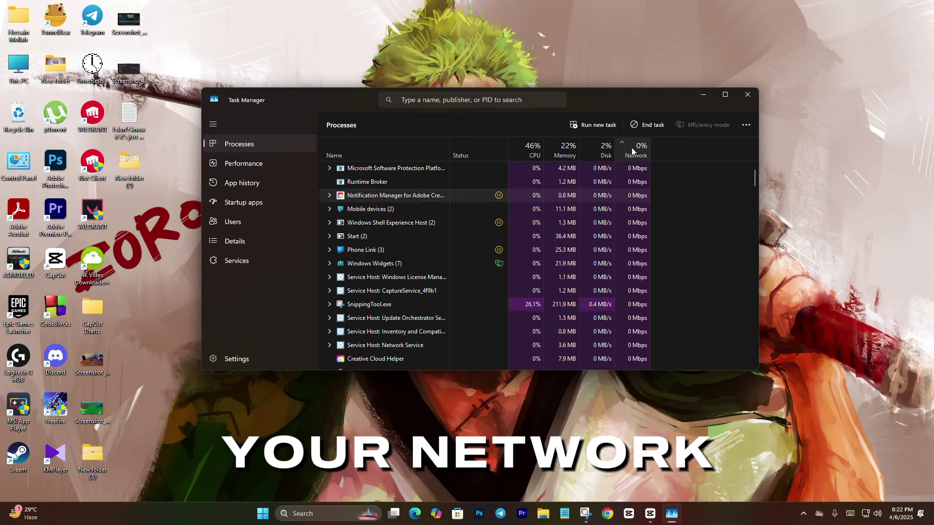
pyautogui.click(748, 94)
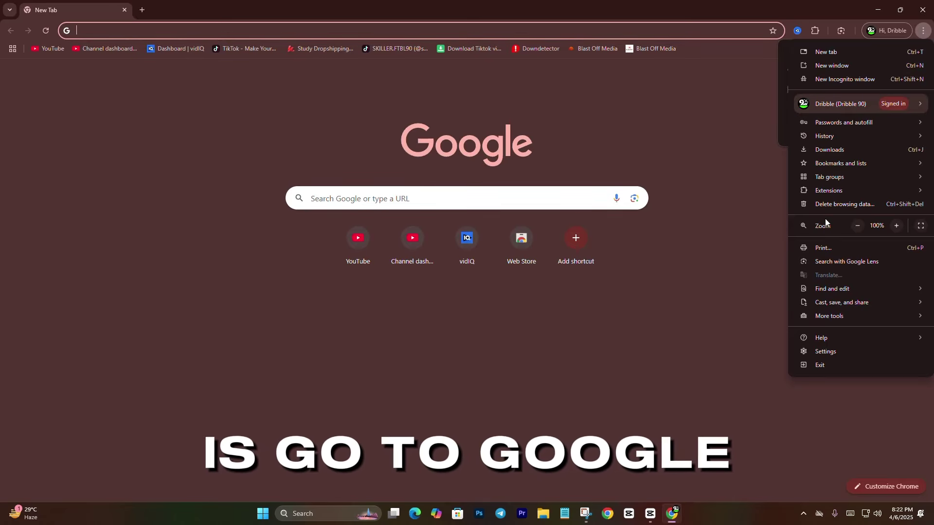
# Step: In Chrome's System settings, make sure "Continue running background apps when Google Chrome is closed" is off, and close the browser
pyautogui.click(818, 350)
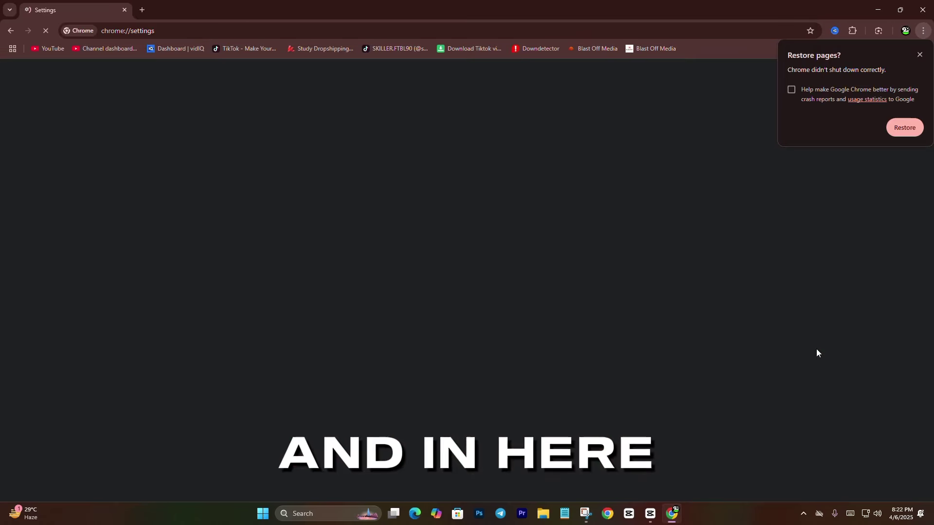
pyautogui.click(48, 342)
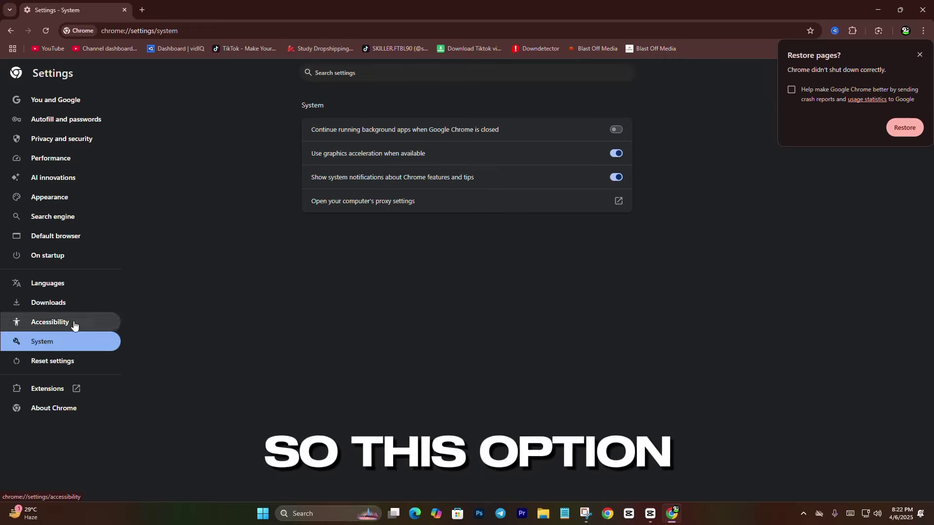
pyautogui.click(617, 131)
pyautogui.click(616, 130)
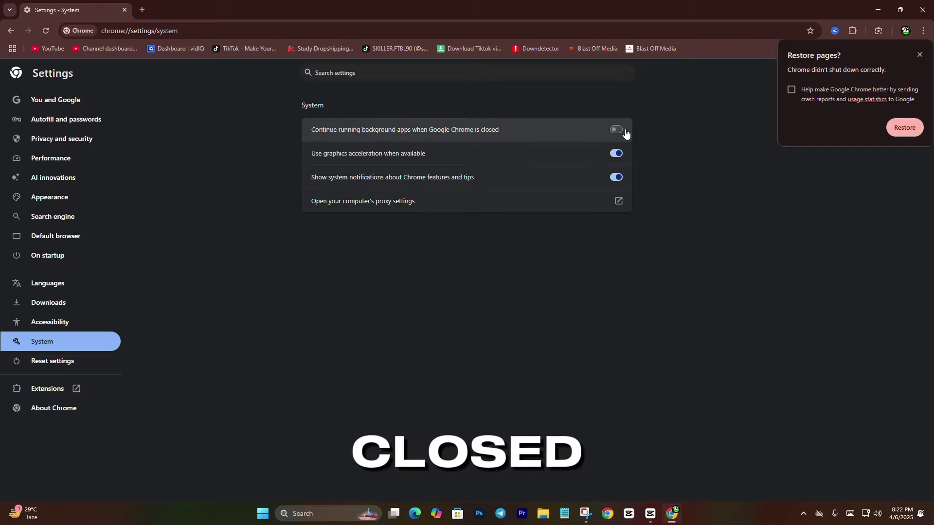
pyautogui.click(923, 9)
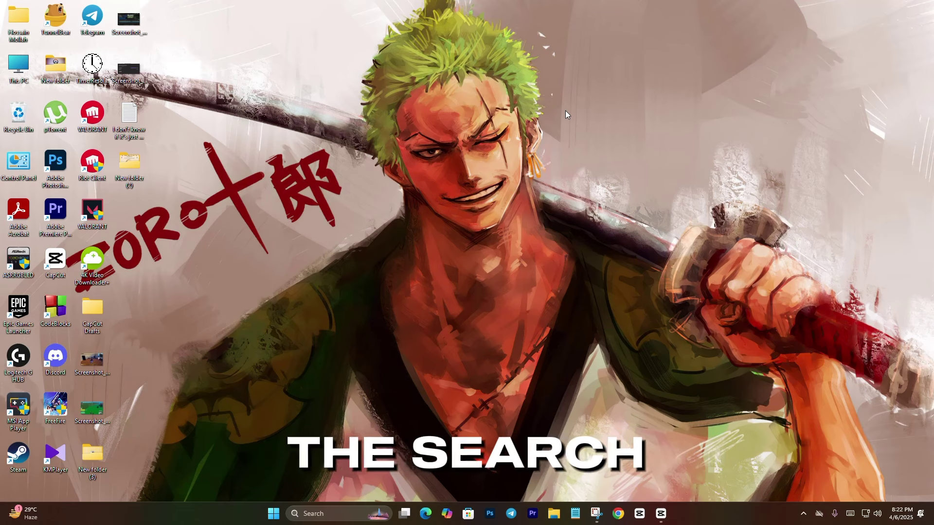
# Step: Find the Windows Network reset page through a search for "network", review its reset option, and close Settings without resetting
pyautogui.click(287, 520)
pyautogui.write('network')
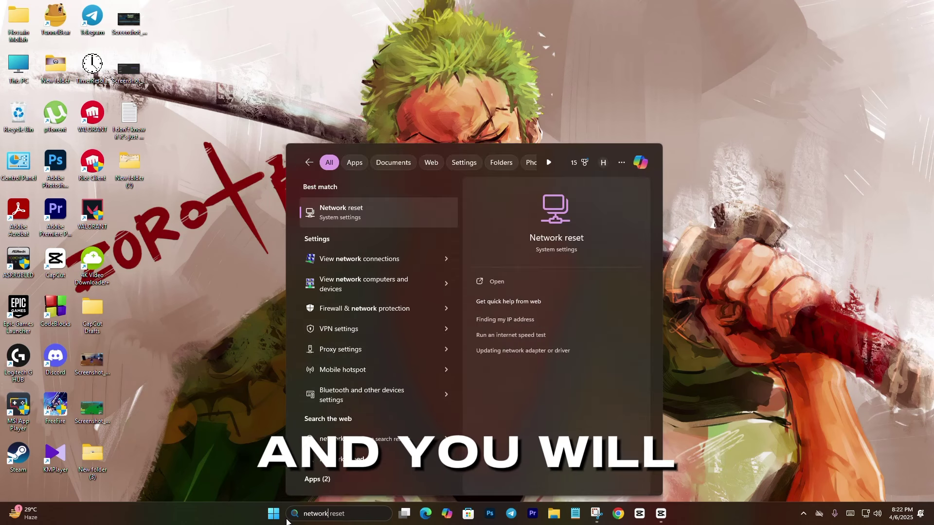
pyautogui.click(342, 222)
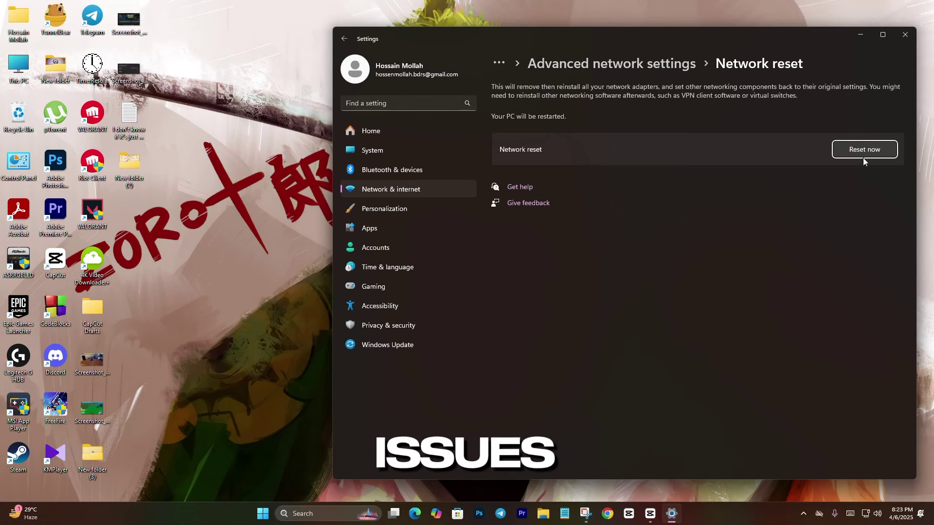
pyautogui.click(904, 40)
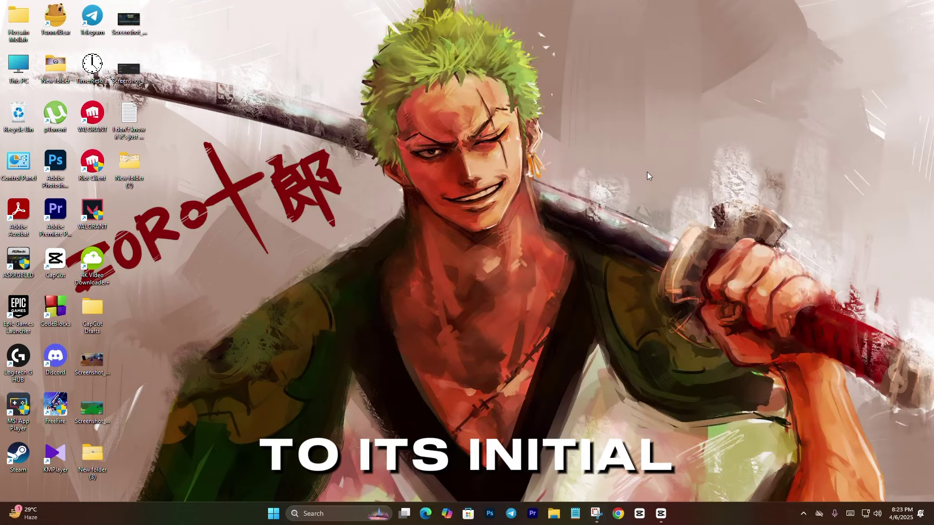